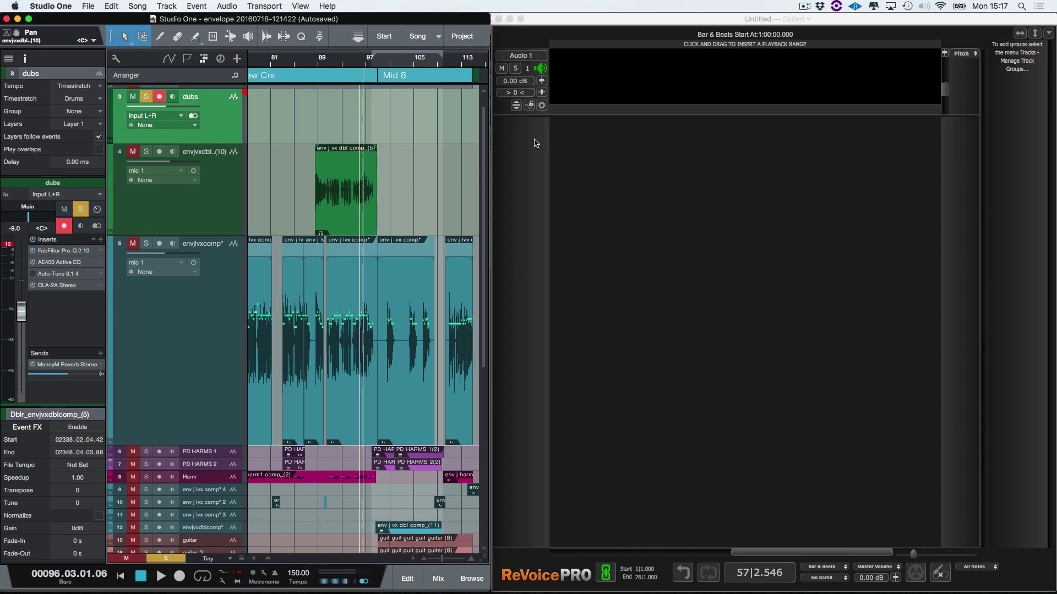
- Bring Revoice Pro to the front and open its View menu to reach session Settings
click(641, 22)
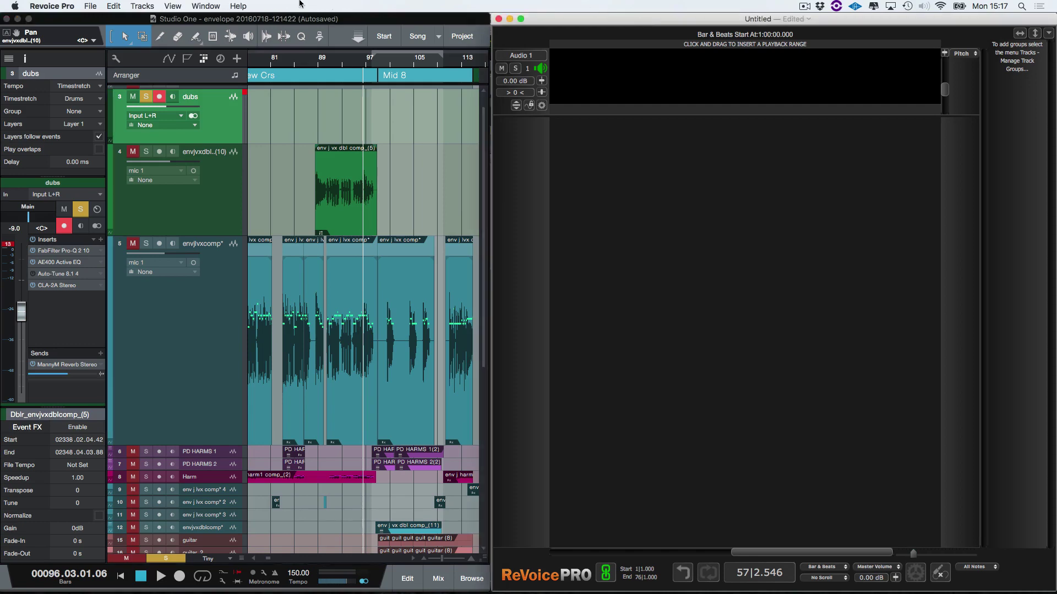
click(168, 7)
- Open ReVoice's session Settings beside Studio One's Preferences, showing the song setup at 44.1 kHz
click(177, 37)
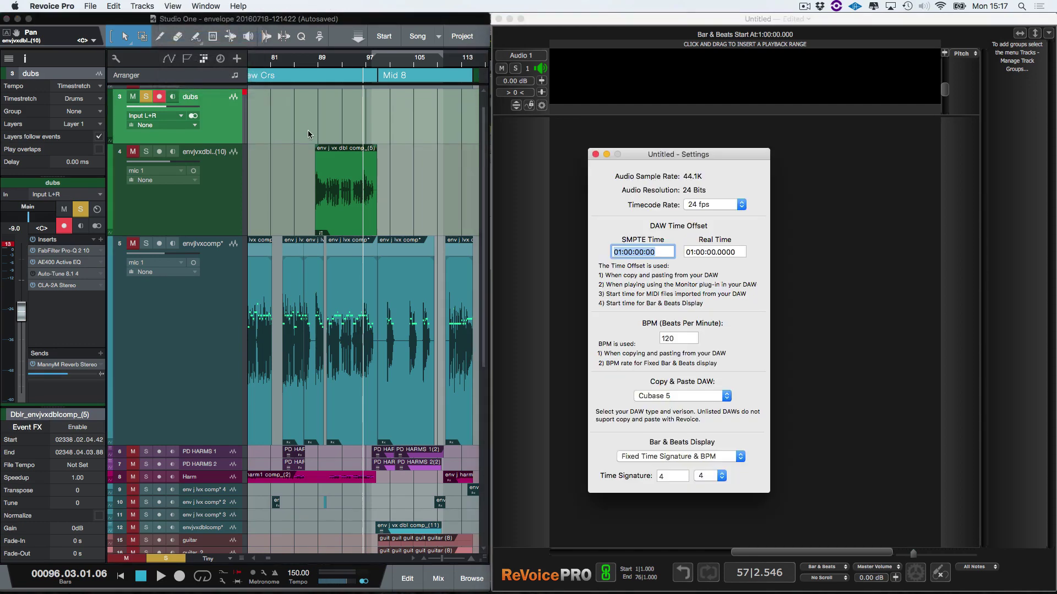
click(82, 18)
click(50, 6)
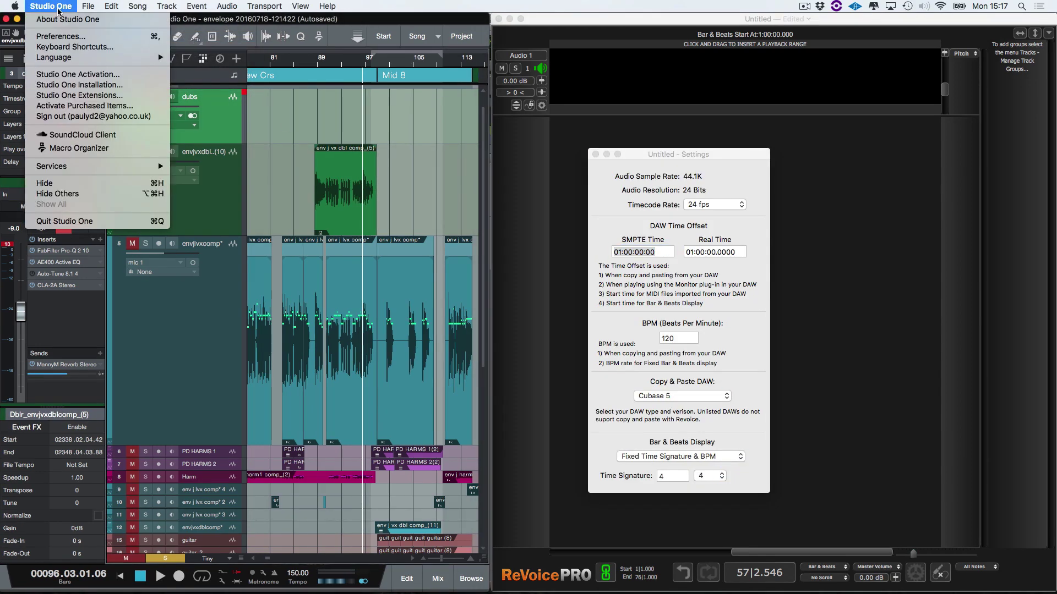
click(58, 36)
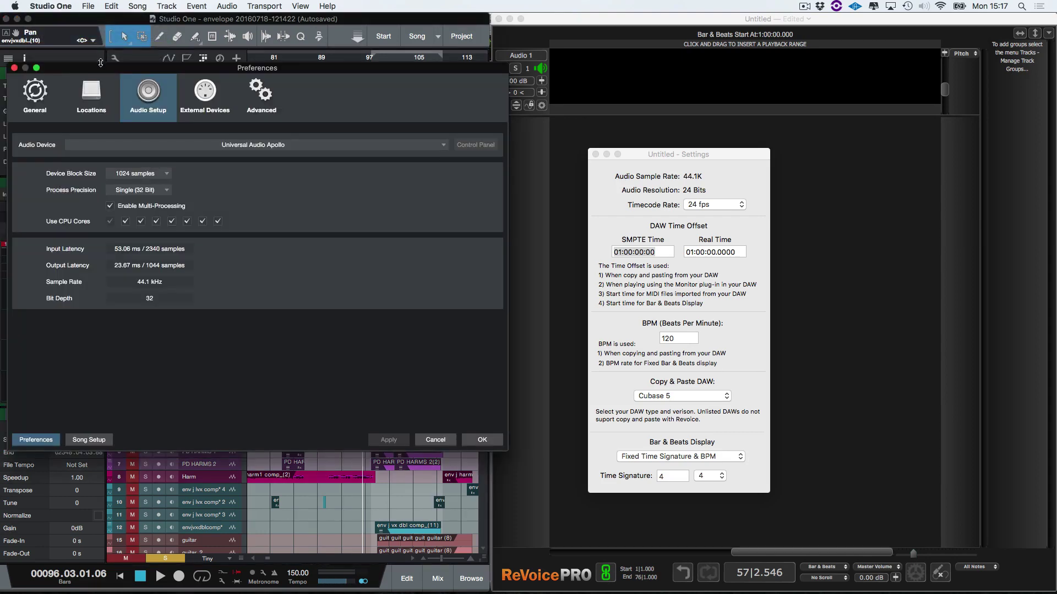
click(108, 440)
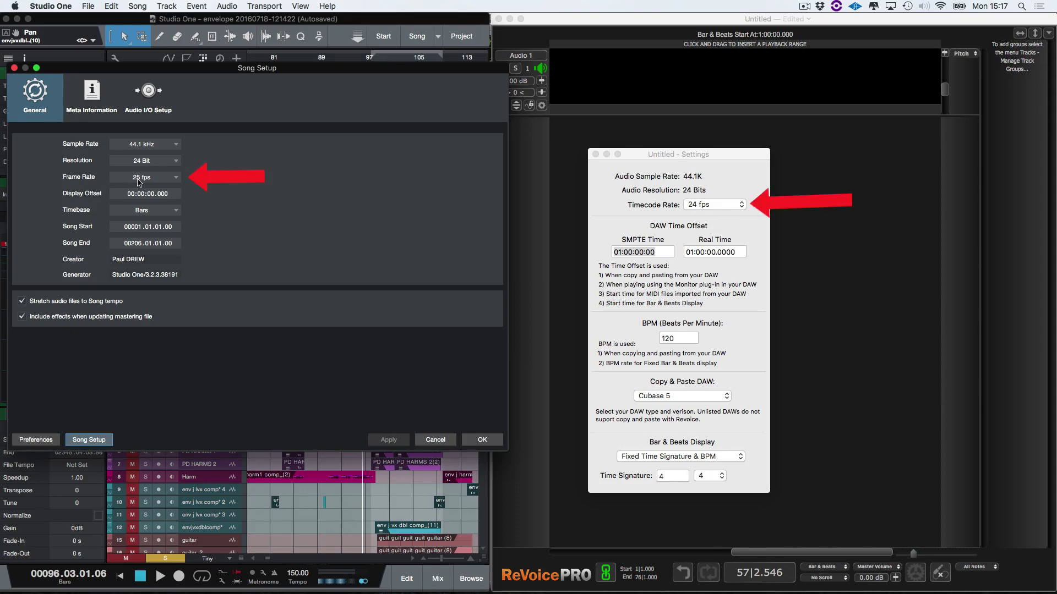
- Set the ReVoice timecode rate to 25 fps and the SMPTE offset to 00:00:00:00
click(737, 206)
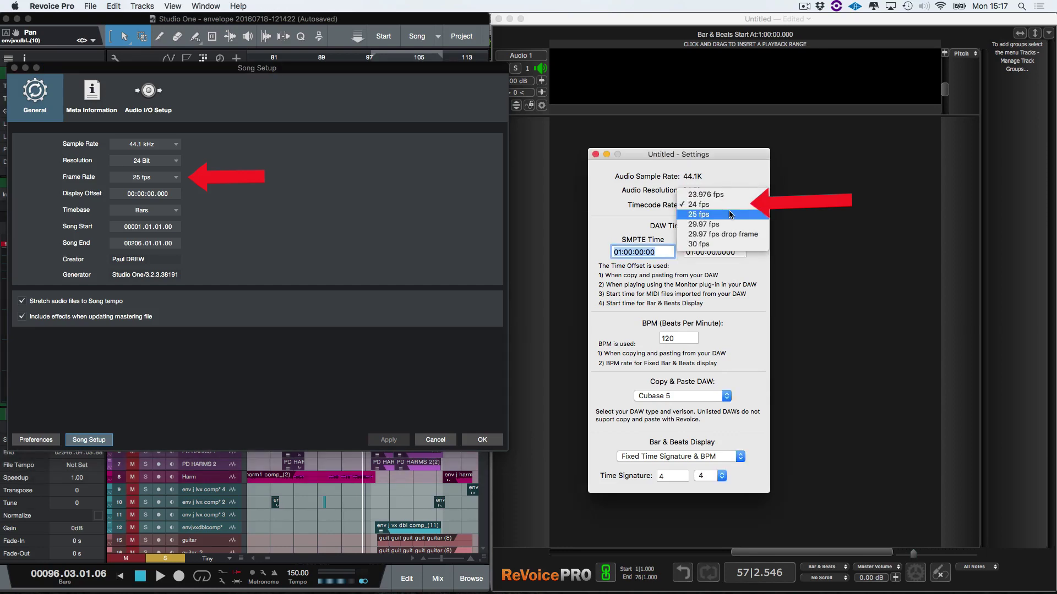
click(731, 215)
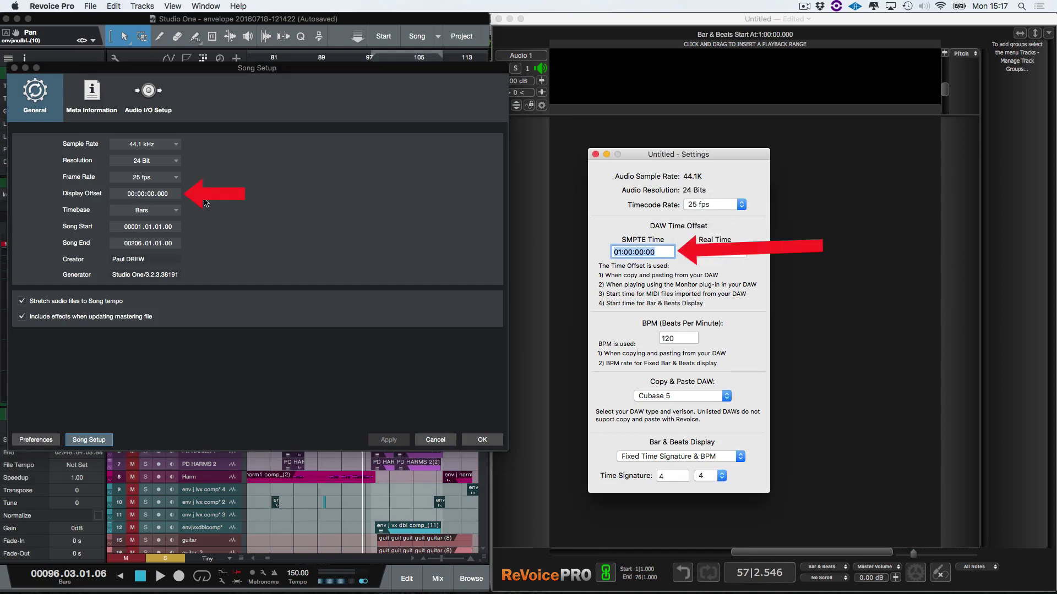
click(621, 251)
key(BackSpace)
text(0)
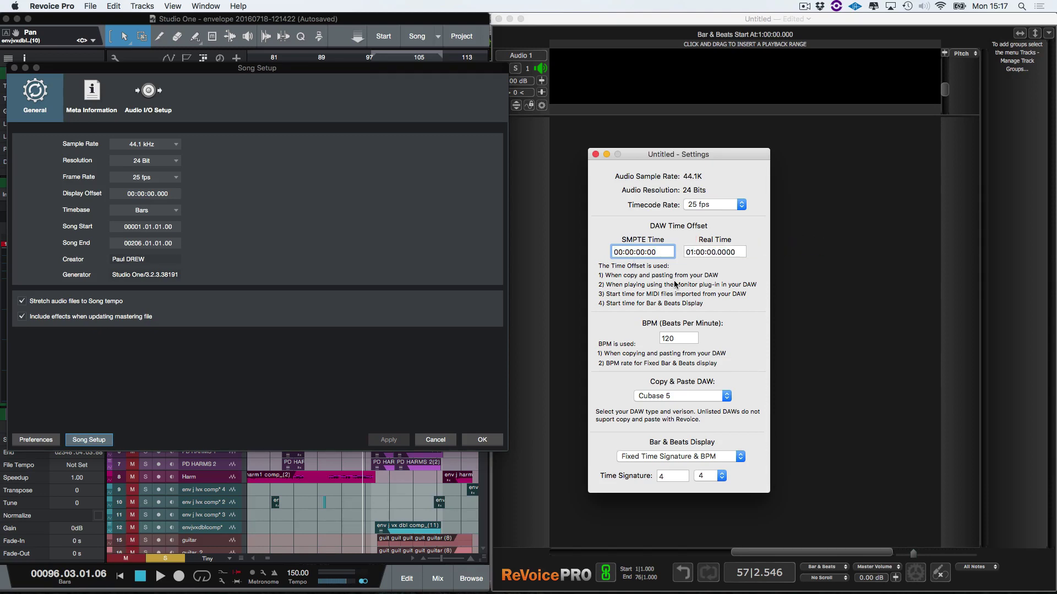
key(Return)
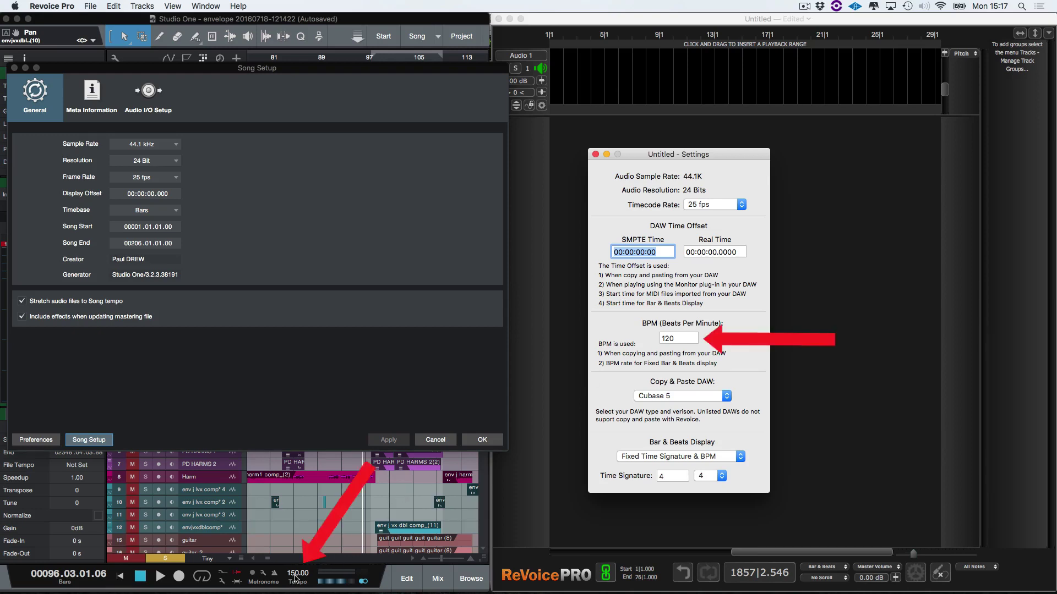
- Change the tempo to 150 BPM and choose Studio One 3 & Later for copy-paste, then close Settings
double_click(669, 337)
text(1)
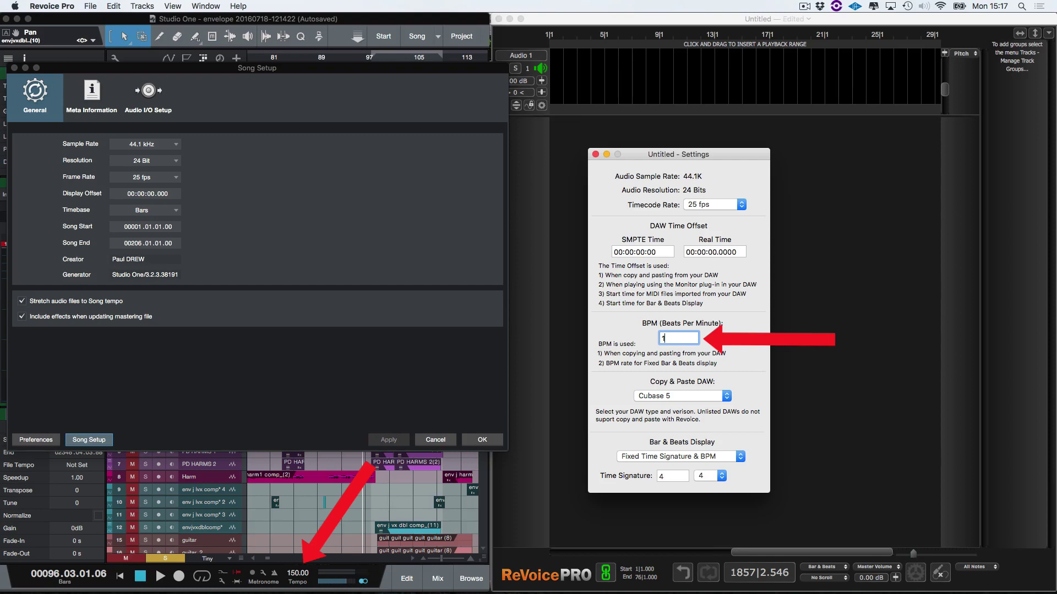
key(Return)
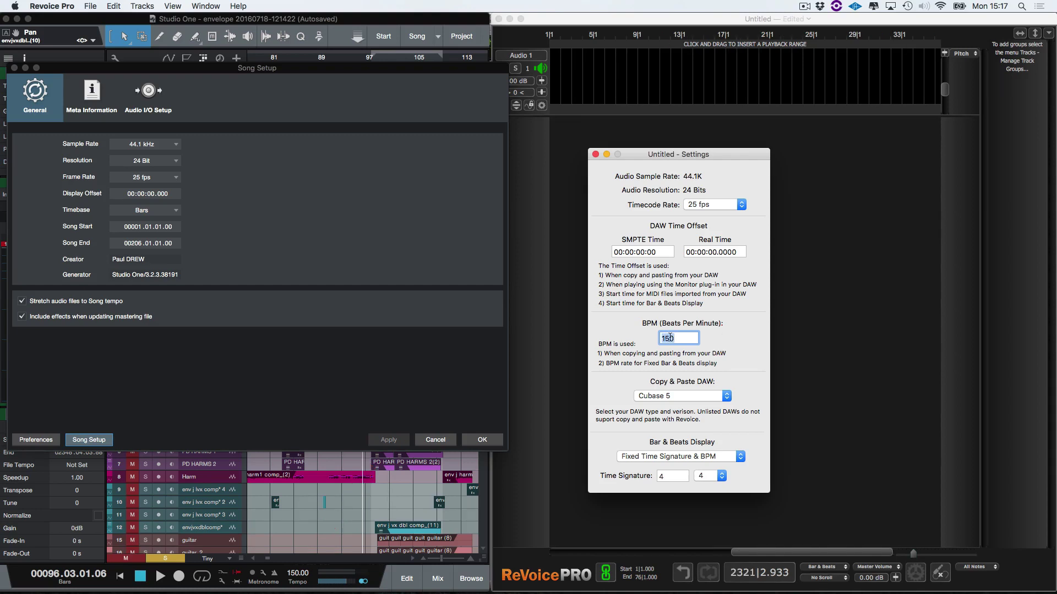
click(725, 398)
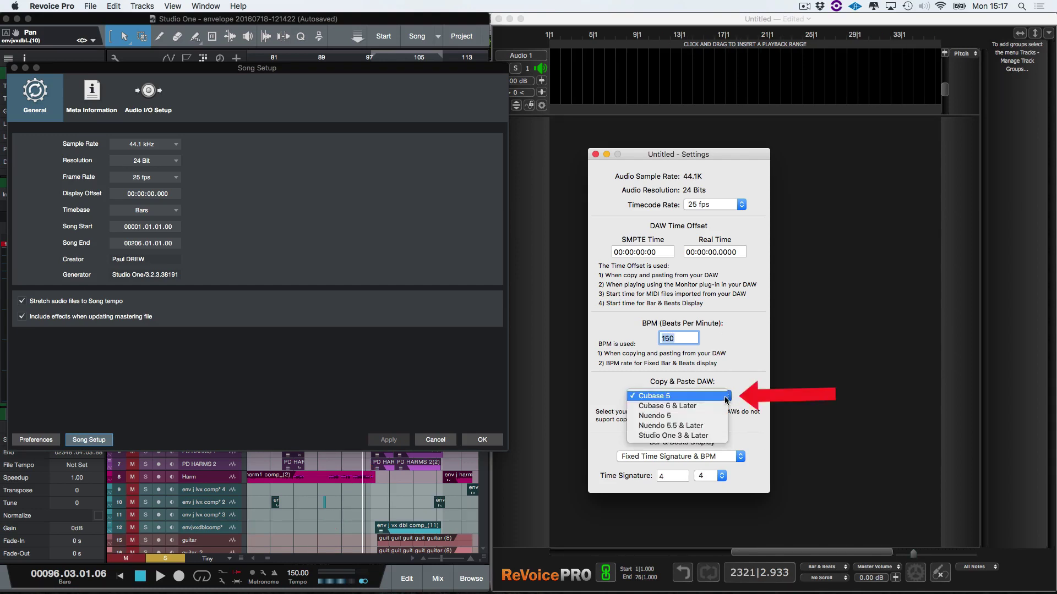
click(704, 437)
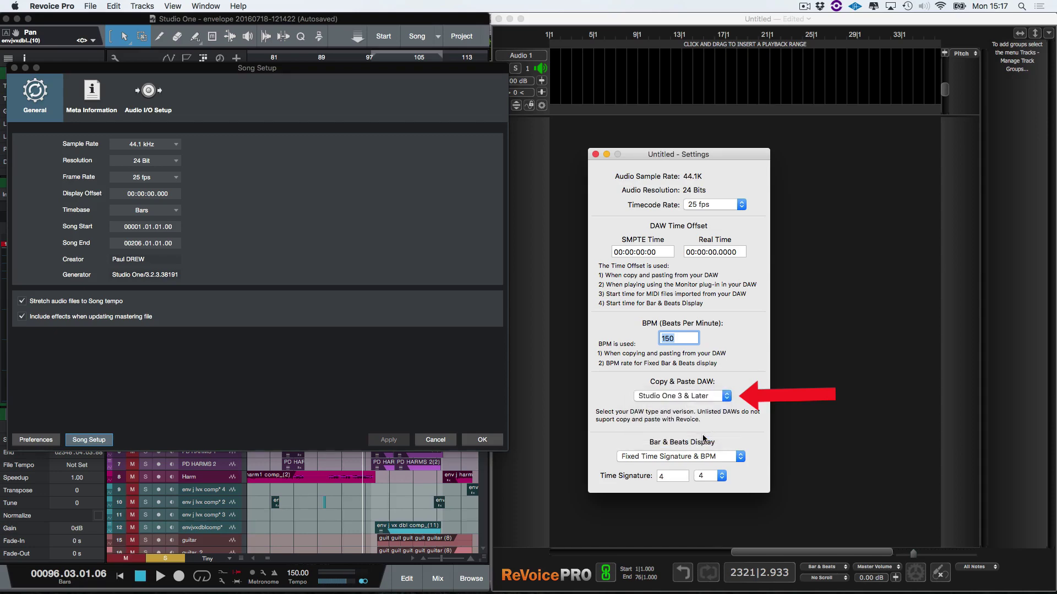
click(595, 154)
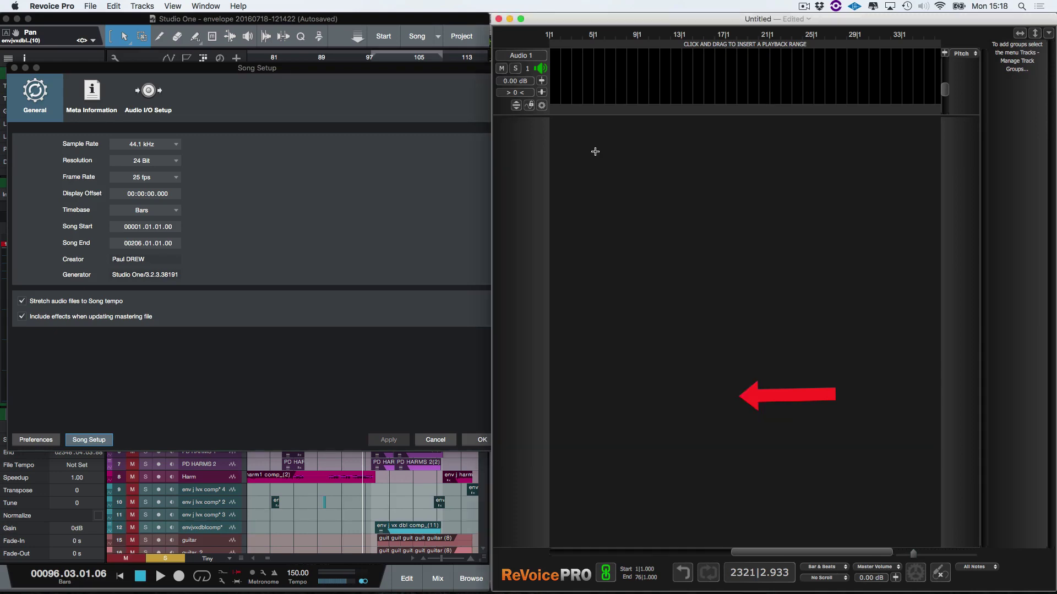
- Close Song Setup and select the green env j vx dbl comp clip on track 4
click(14, 67)
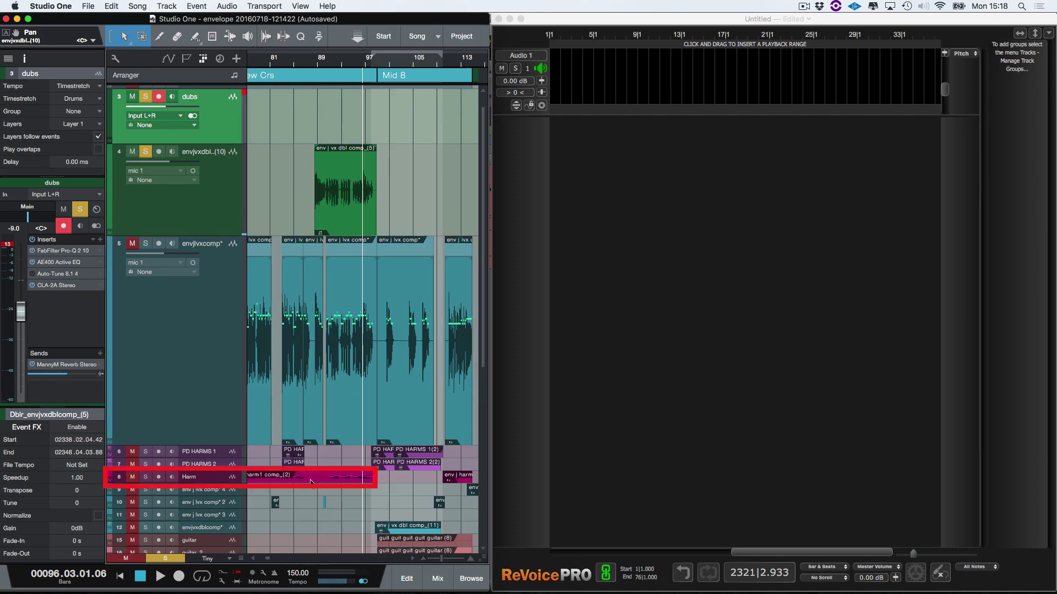
click(316, 187)
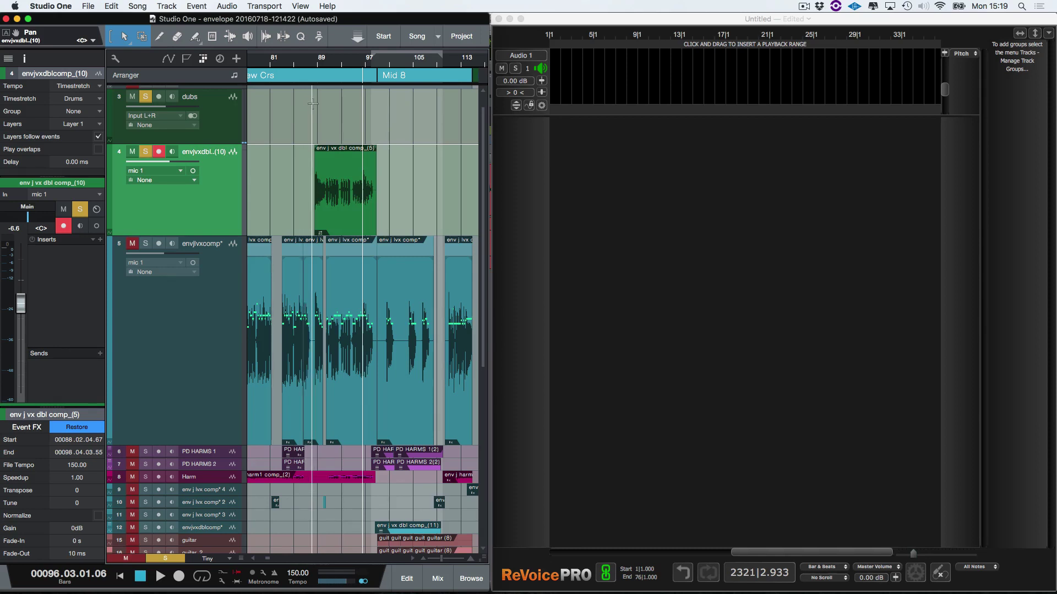
- Play bars 88–100 with track 5 soloed, then select the env j vx dbl comp_(5) event
drag(312, 103, 383, 108)
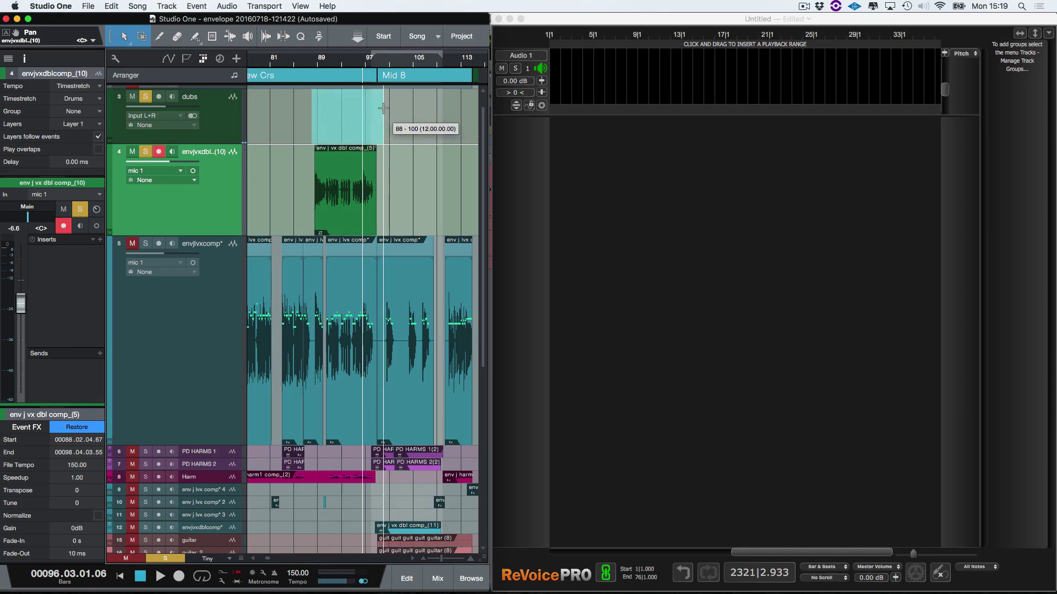
key(space)
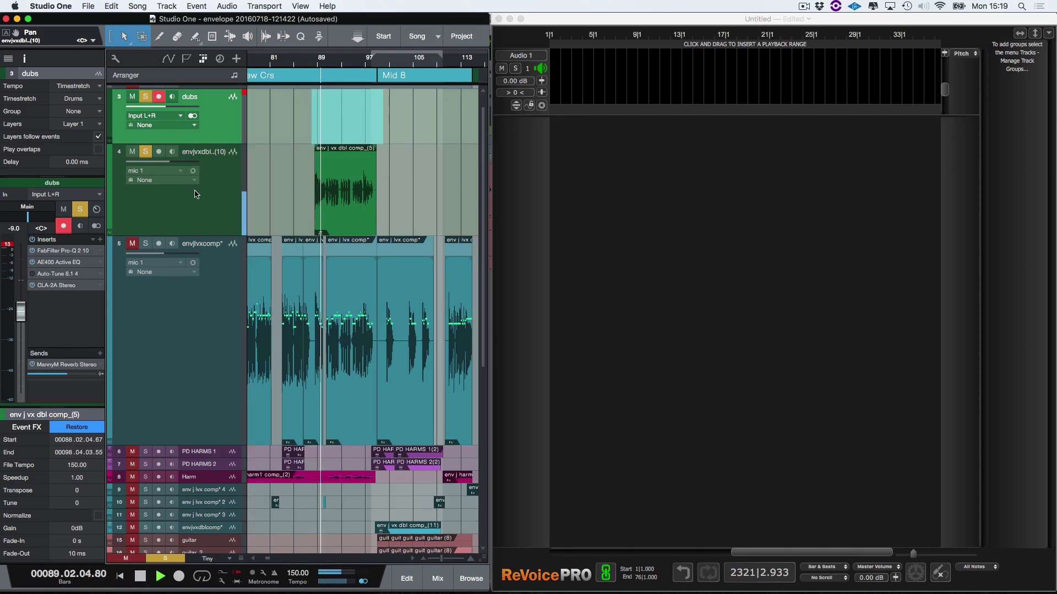
click(147, 244)
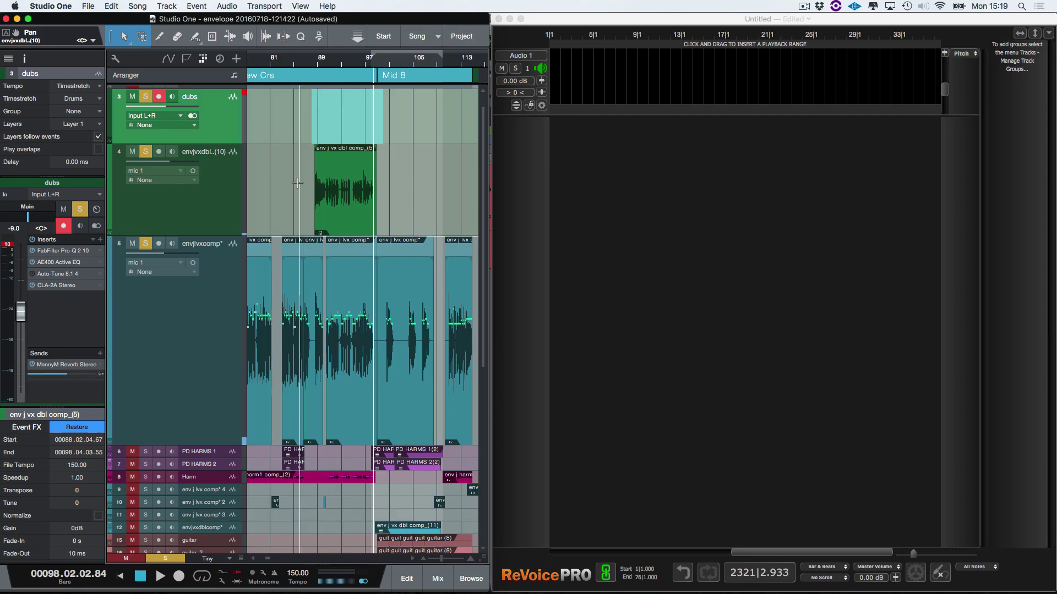
click(337, 206)
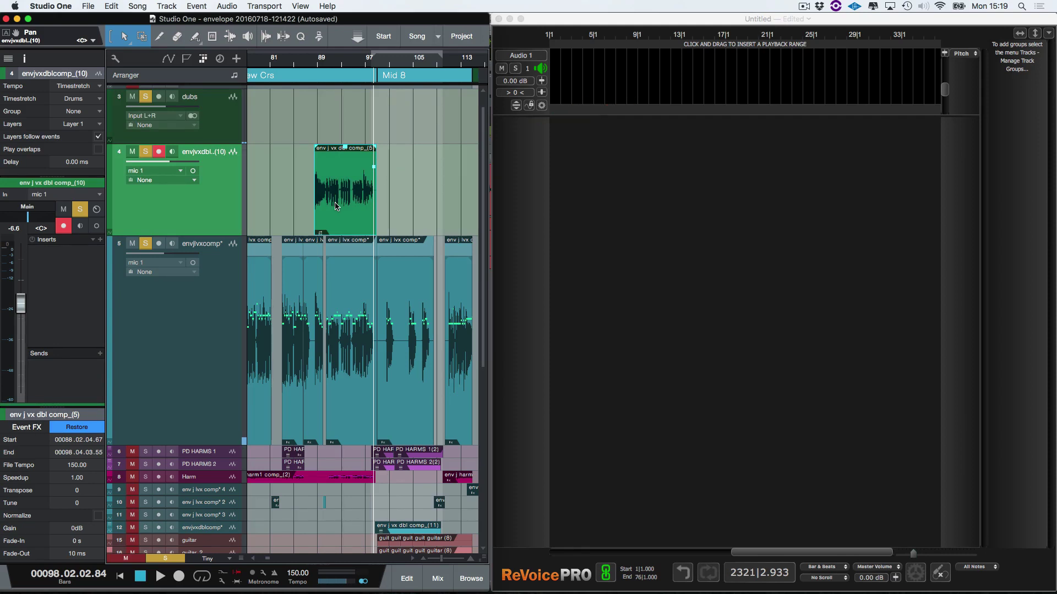
- In Revoice Pro, add one new audio track named 'stereo Dub' through Tracks > Add Tracks
click(673, 62)
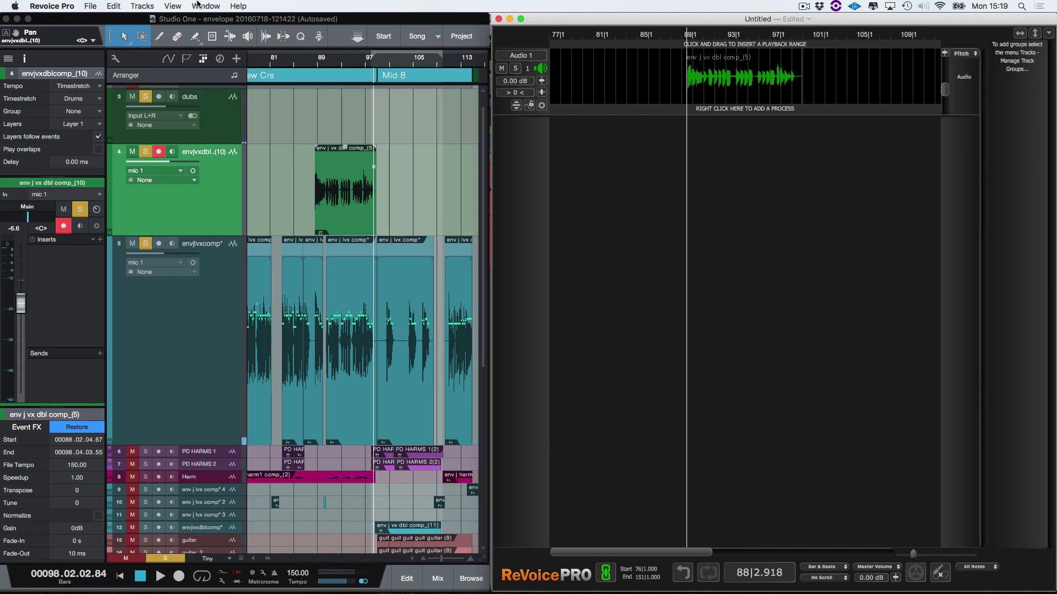
click(144, 7)
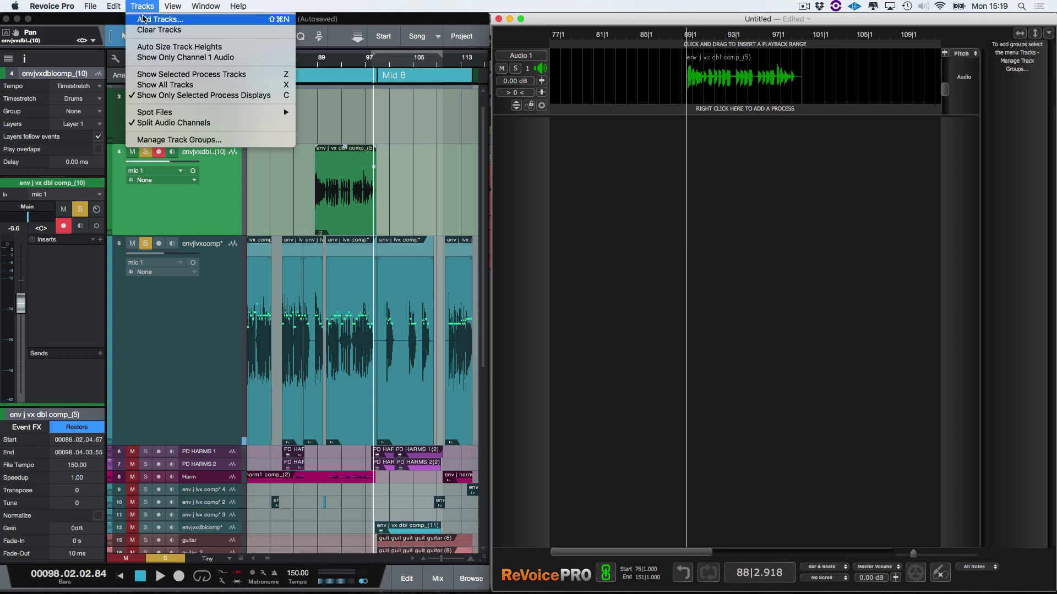
click(144, 19)
click(852, 48)
text(stereo Dub)
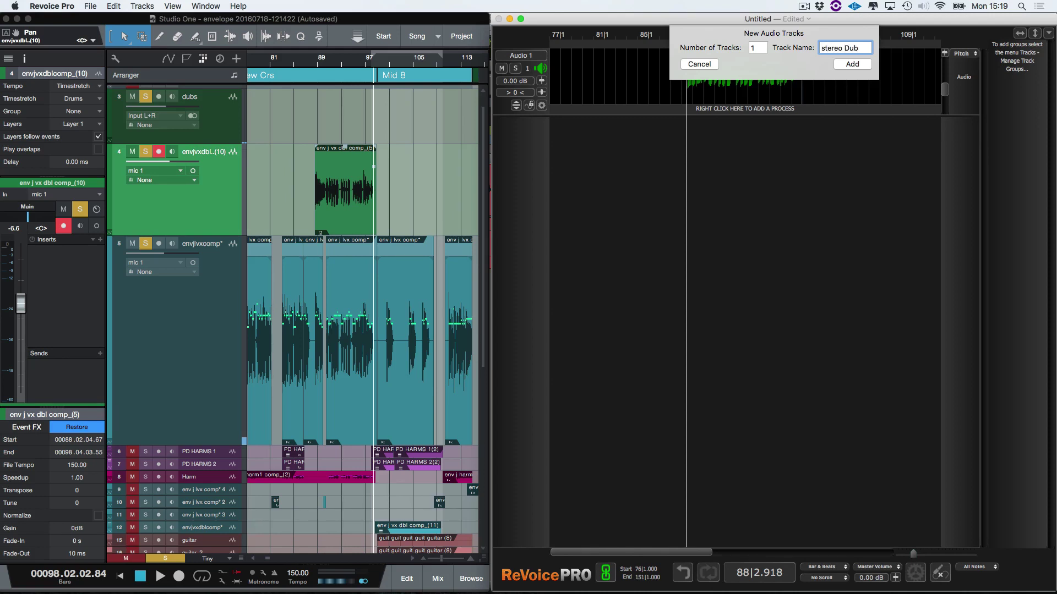
key(super+a)
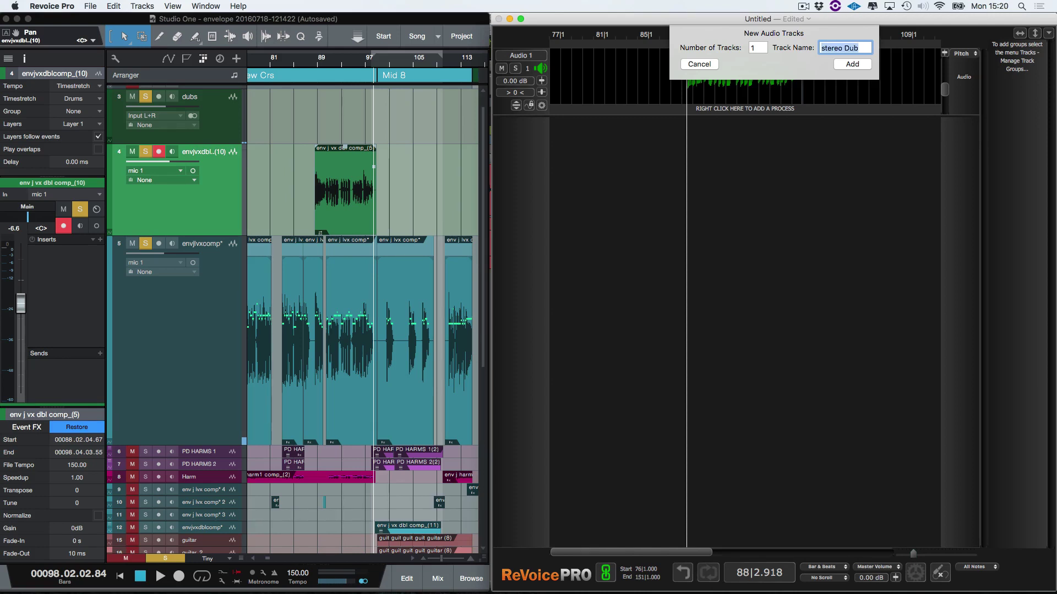
click(861, 65)
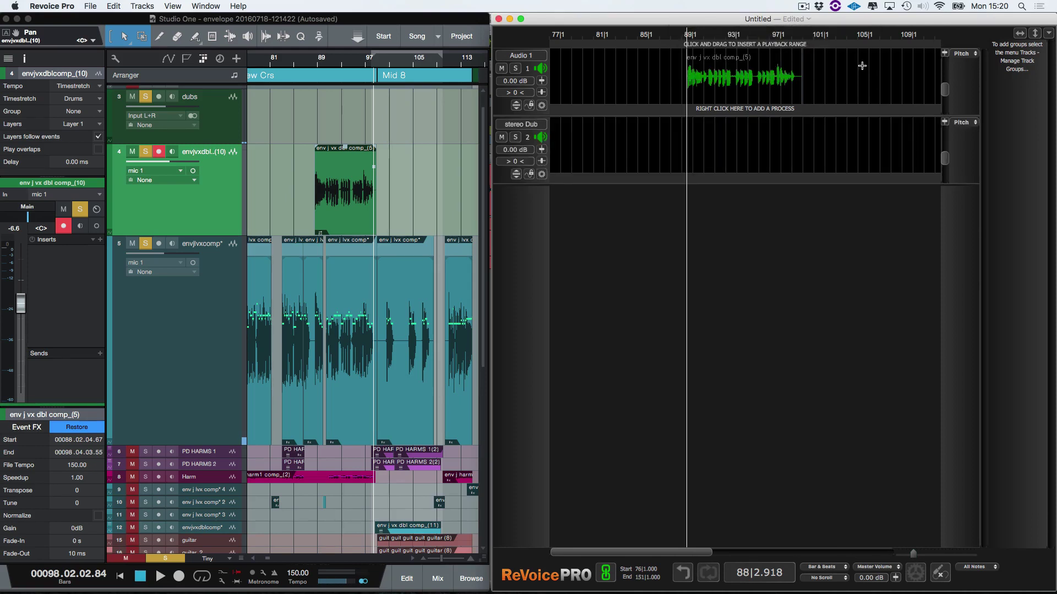
- Create a Doubler process with the Stereo Vocal Loose Timing preset, outputting to the stereo Dub track
right_click(688, 173)
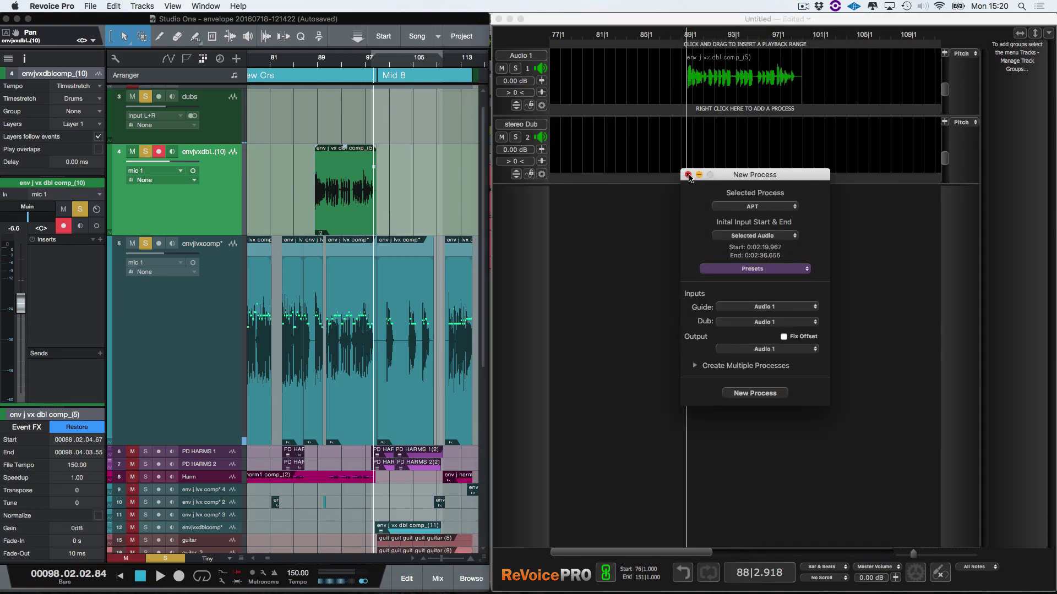
click(758, 207)
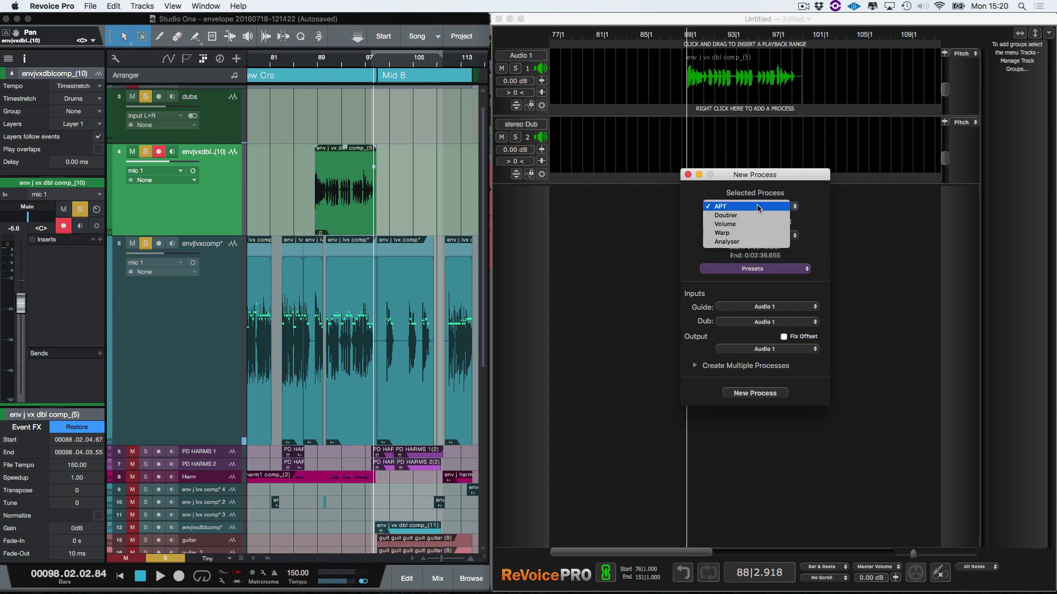
click(754, 216)
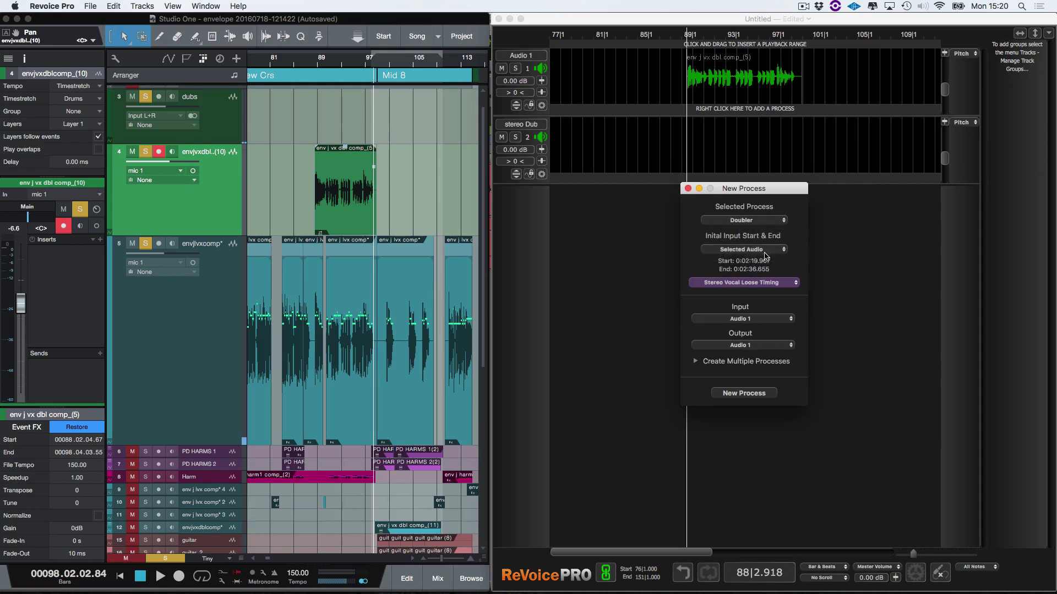
click(743, 283)
mouse_move(744, 294)
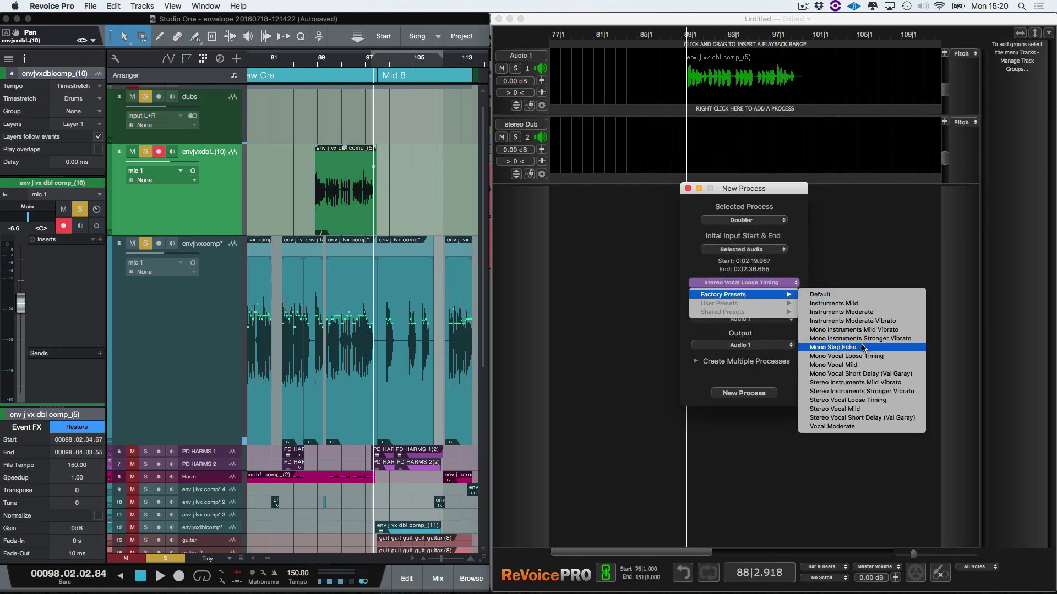
click(862, 401)
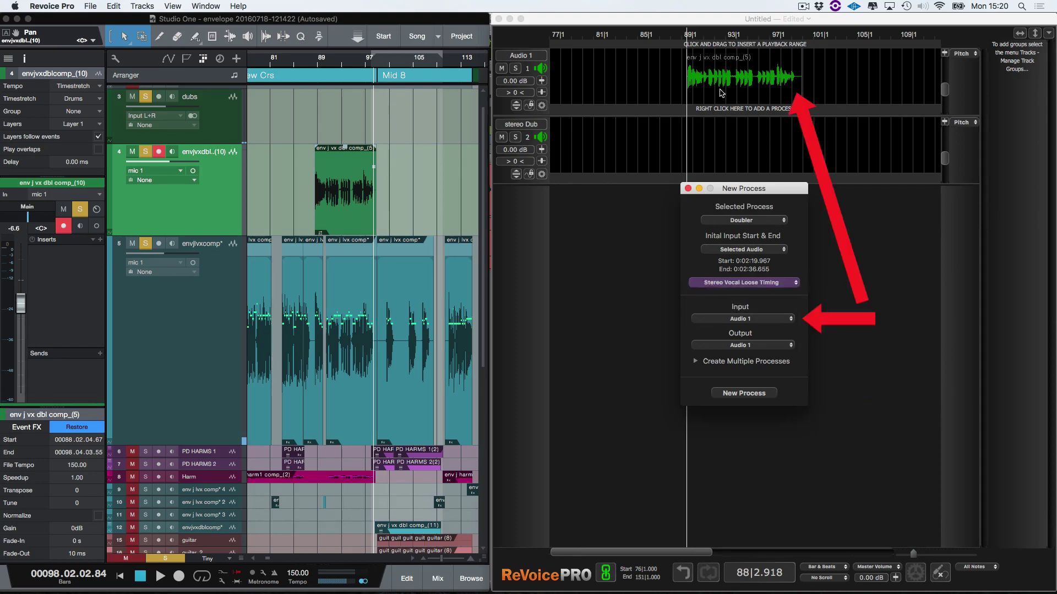
click(748, 345)
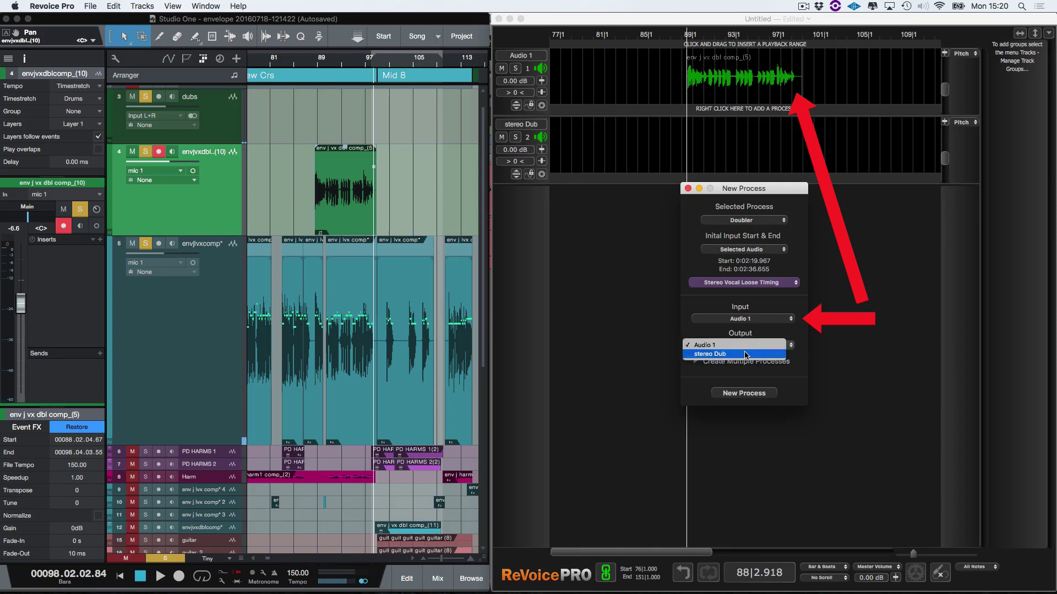
click(746, 355)
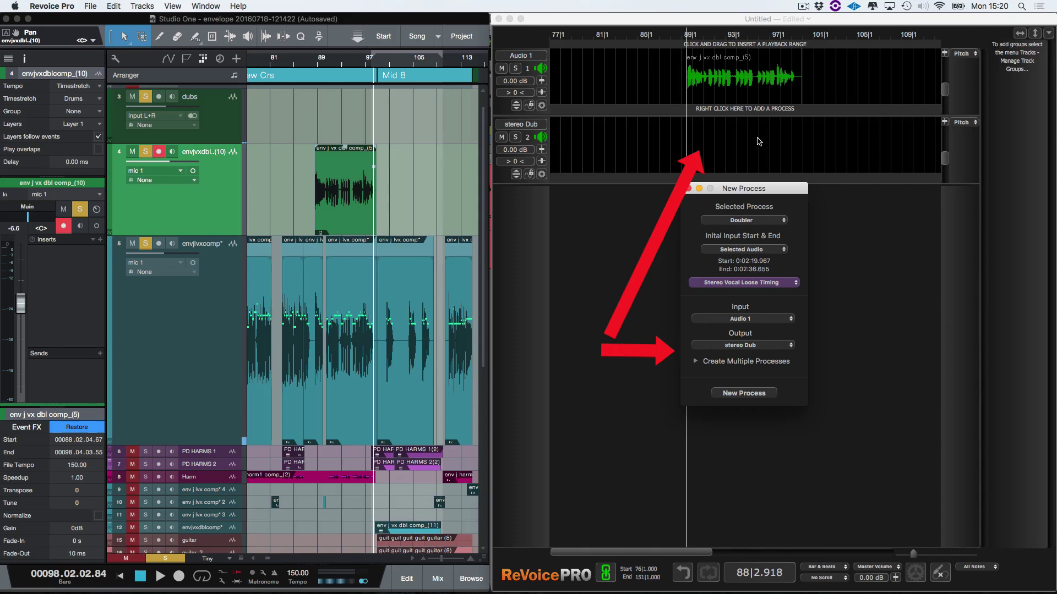
click(745, 393)
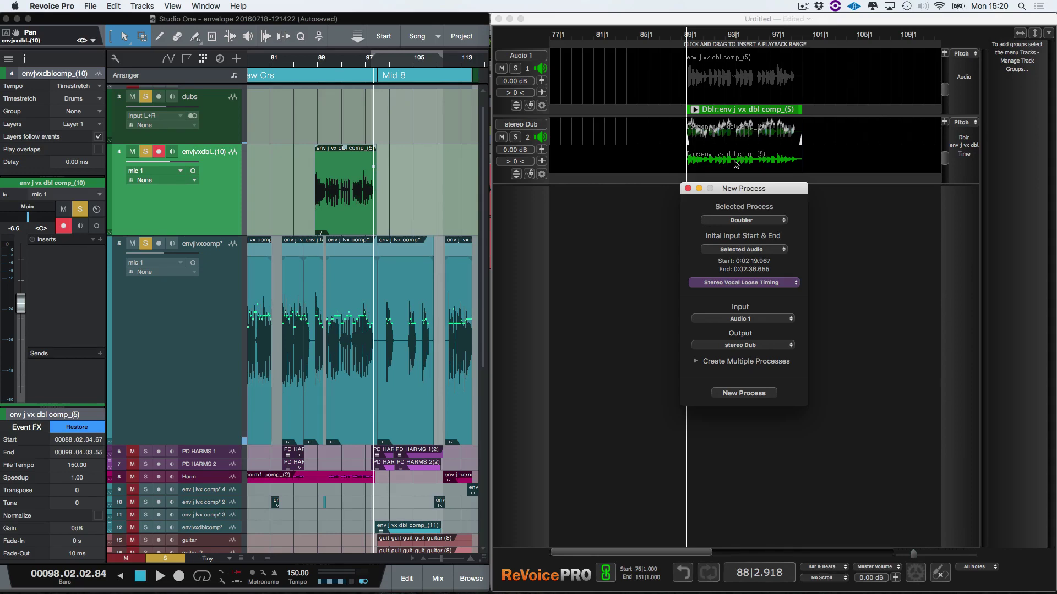
click(688, 189)
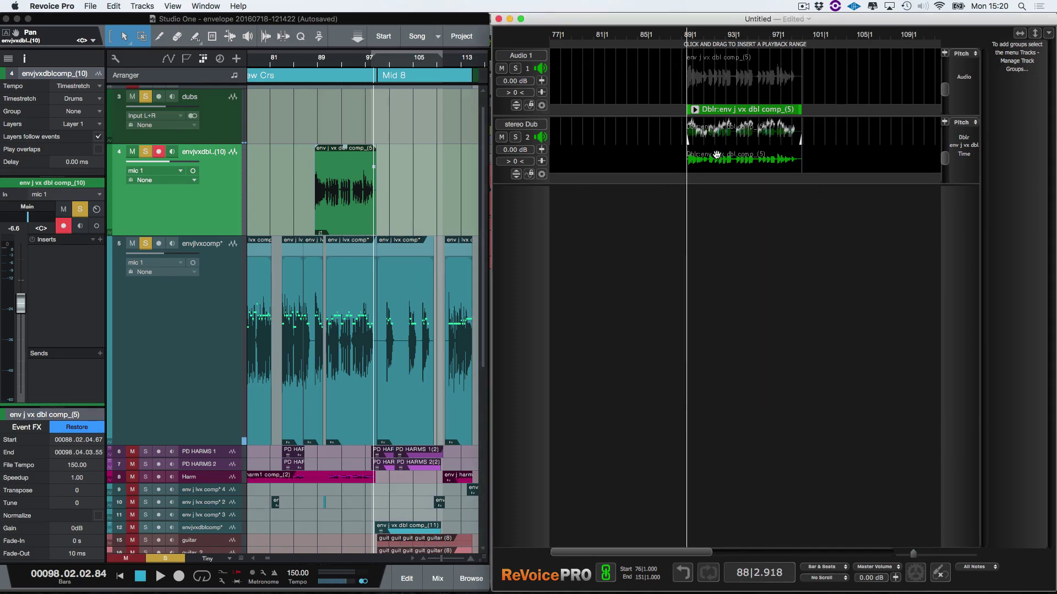
- Drag the doubled vocal onto Studio One's dubs track and Move to Origin at bar 88
drag(717, 155, 718, 158)
drag(718, 158, 405, 117)
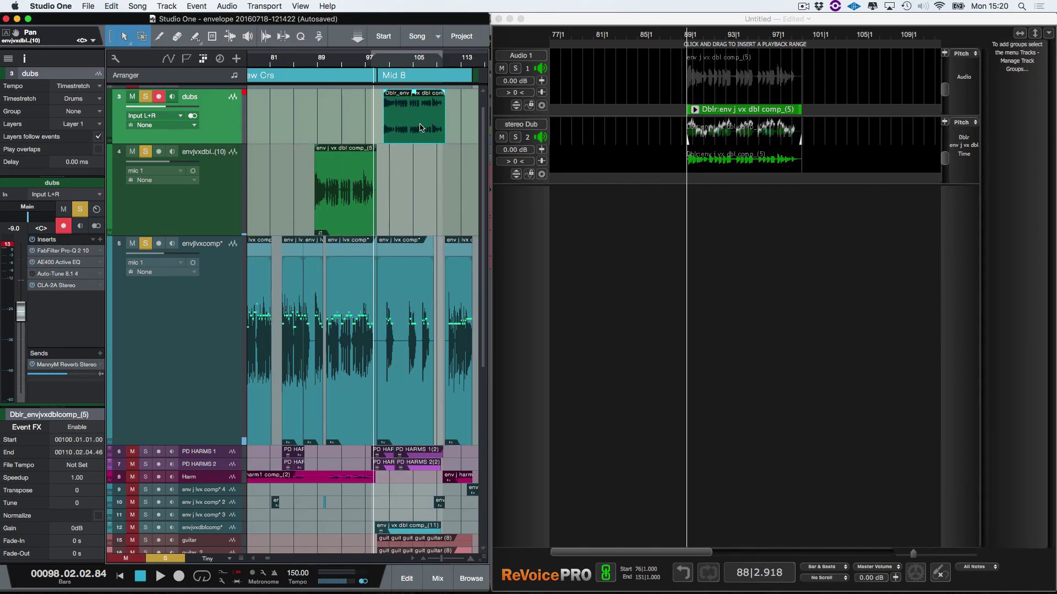
click(110, 6)
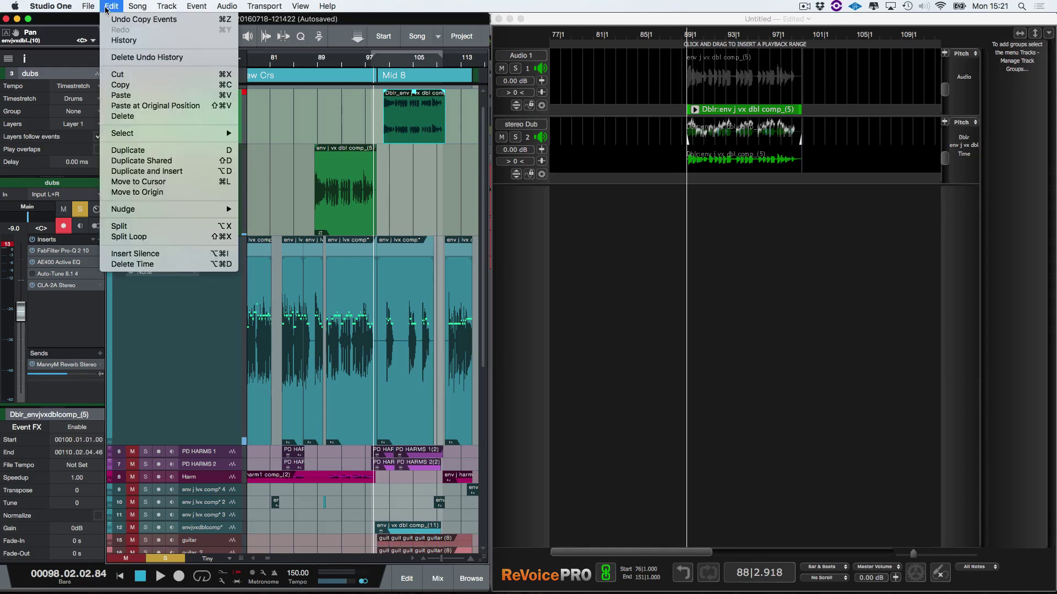
click(132, 192)
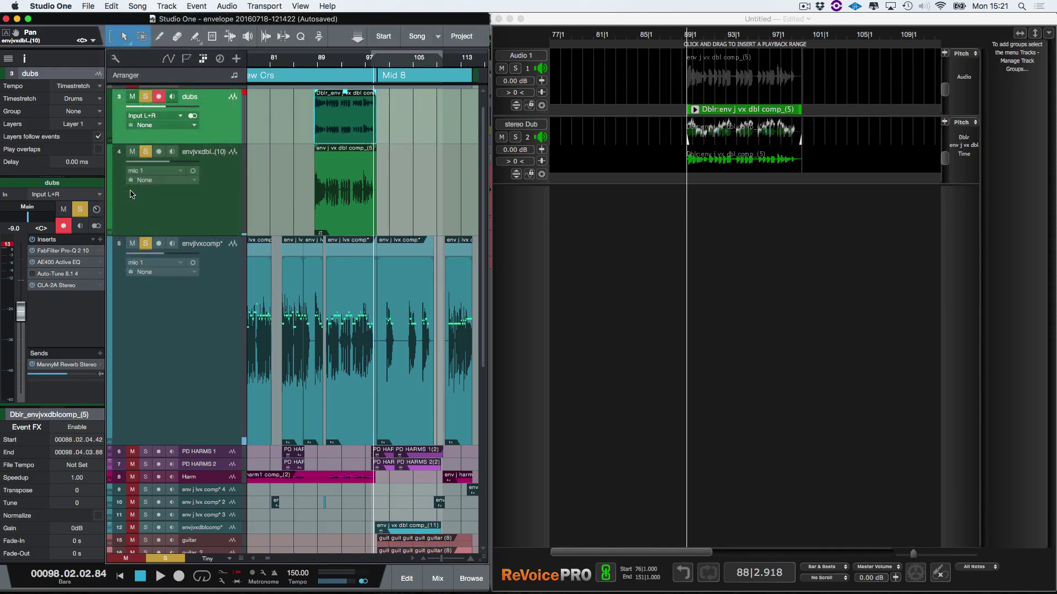